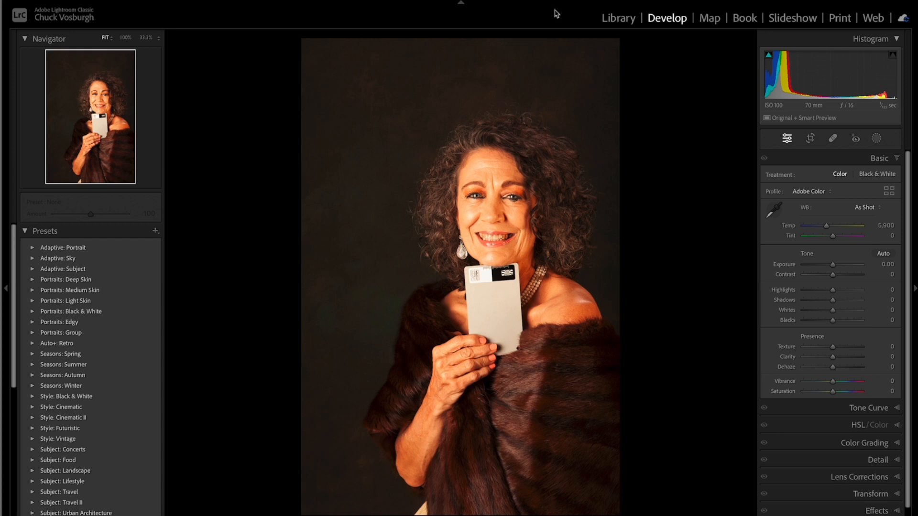
Step: Set the first portrait's white balance by sampling the grey card with the White Balance Selector
left_click(615, 22)
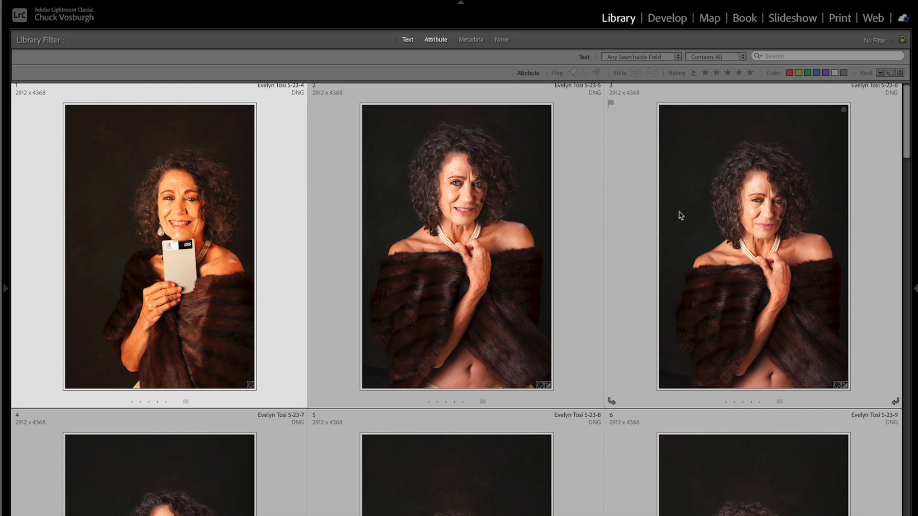
left_click(666, 19)
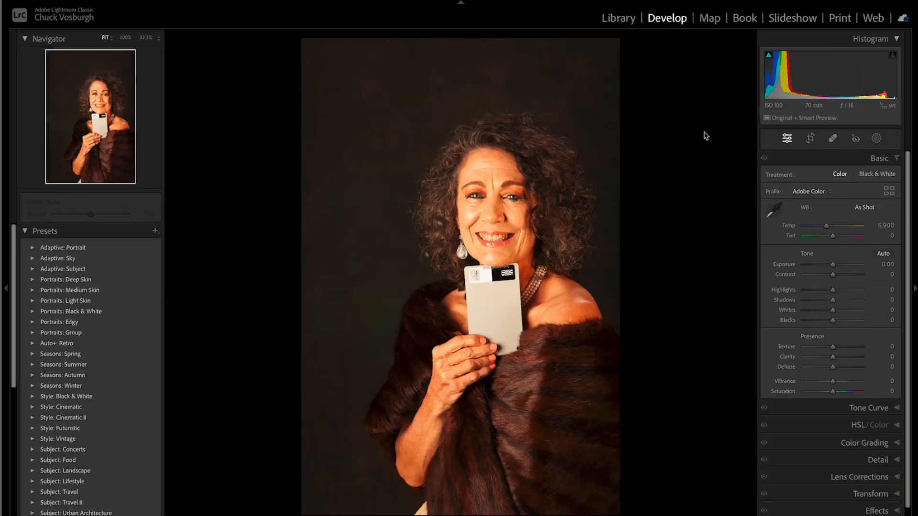
left_click(775, 213)
left_click(495, 312)
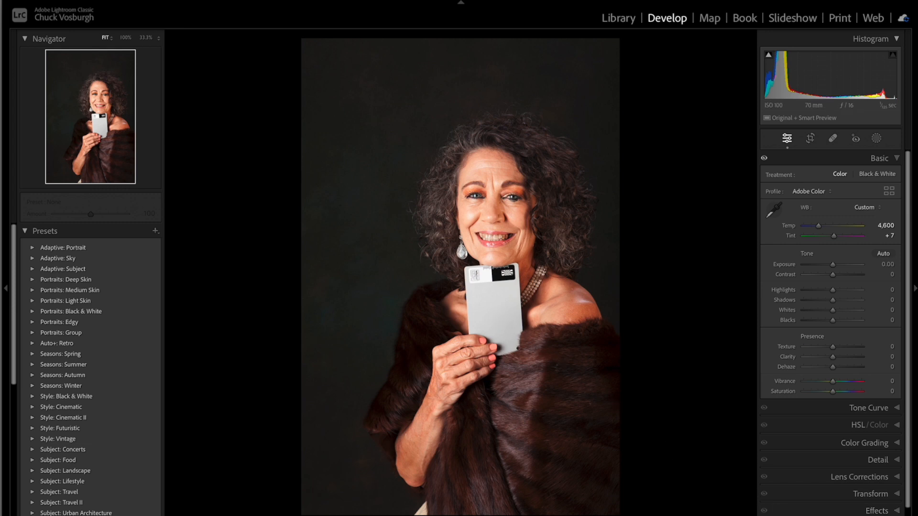
Step: Synchronize only the White Balance setting from the grey card photo to all the other selected photos
key("ctrl+shift+s")
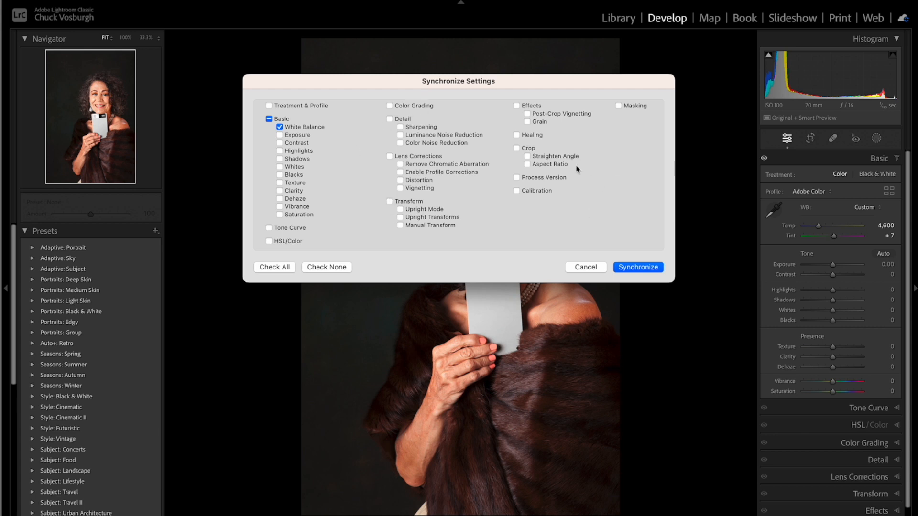
left_click(324, 269)
left_click(280, 127)
left_click(637, 267)
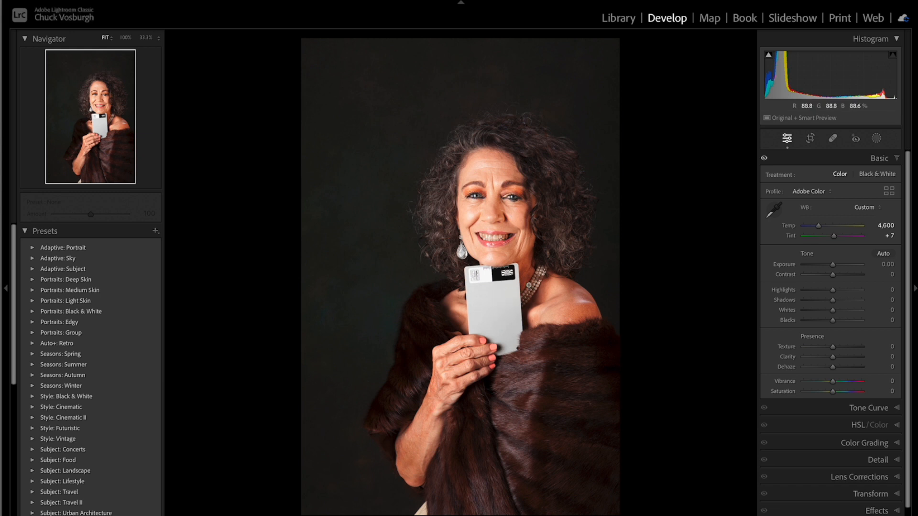
Step: Go through the photos from the second to the eighth in Develop to check their synchronized white balance
key("Right")
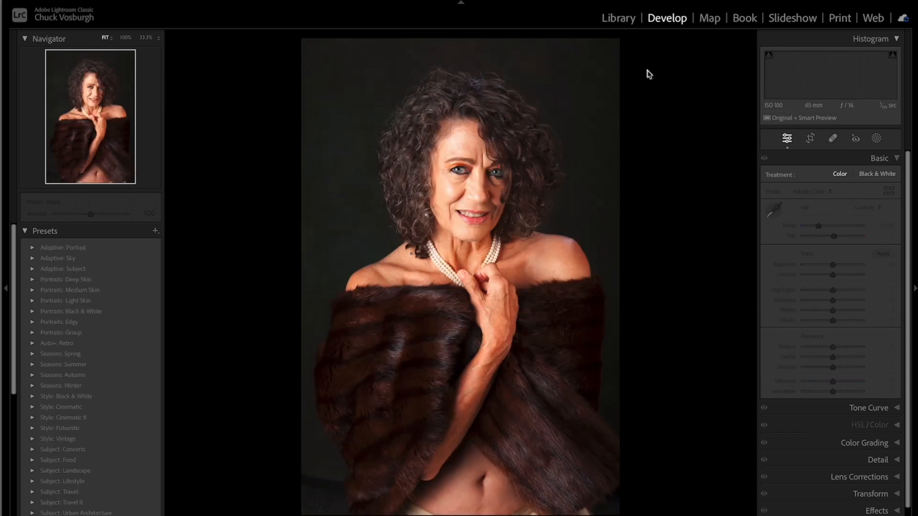
key("Right")
key("Right")
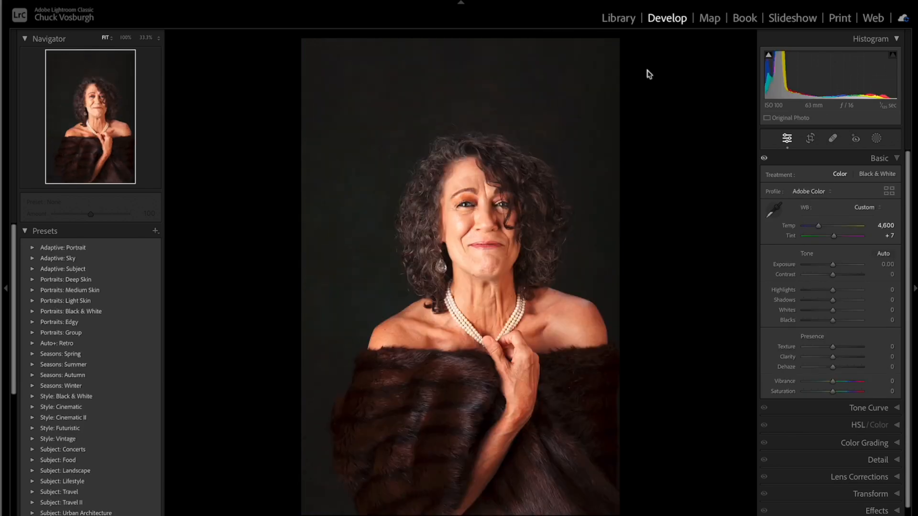
key("Right")
key("Right")
key("Right")
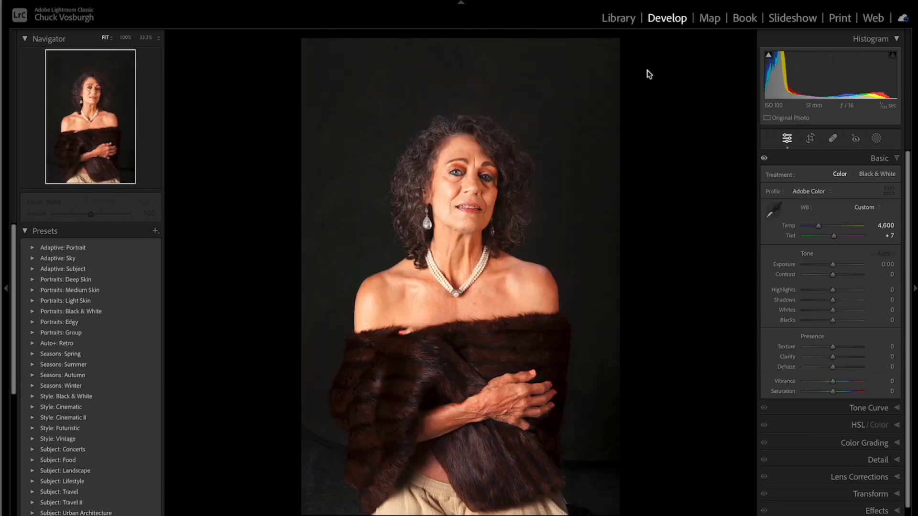
key("Right")
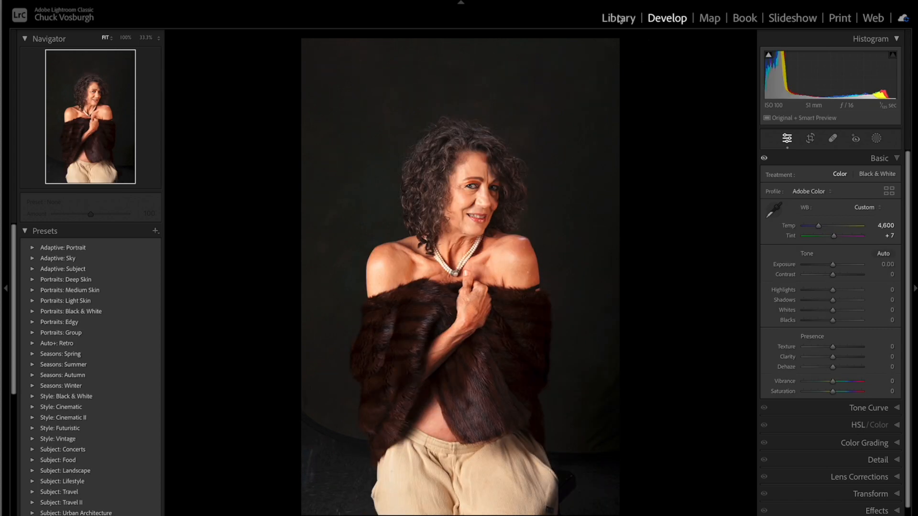
Step: Review the whole shoot in the Library grid with smaller thumbnails, and enlarge them back to three per row
left_click(617, 19)
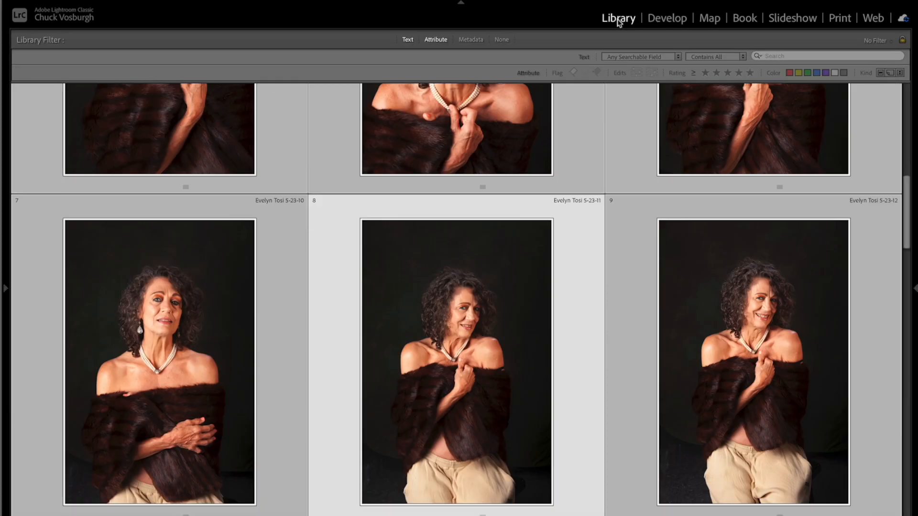
scroll(517, 165, "up", 5)
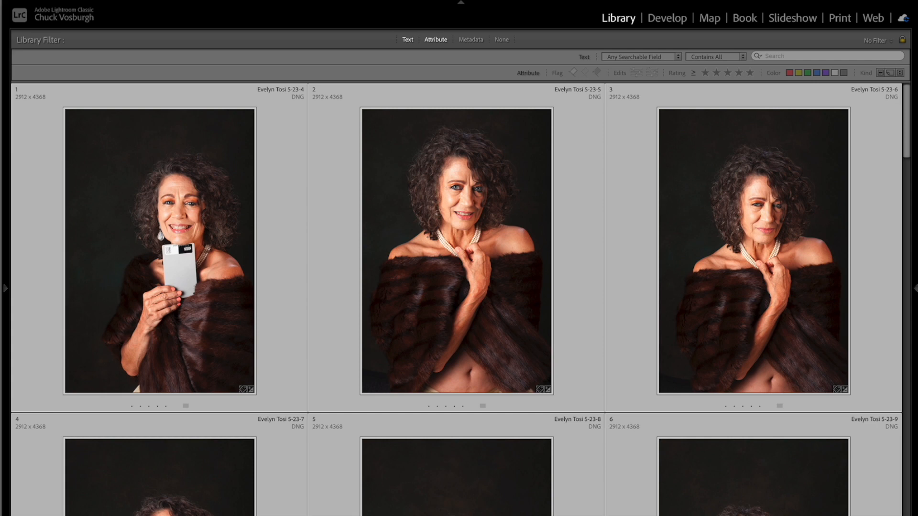
key("minus")
key("minus")
key("minus")
key("minus")
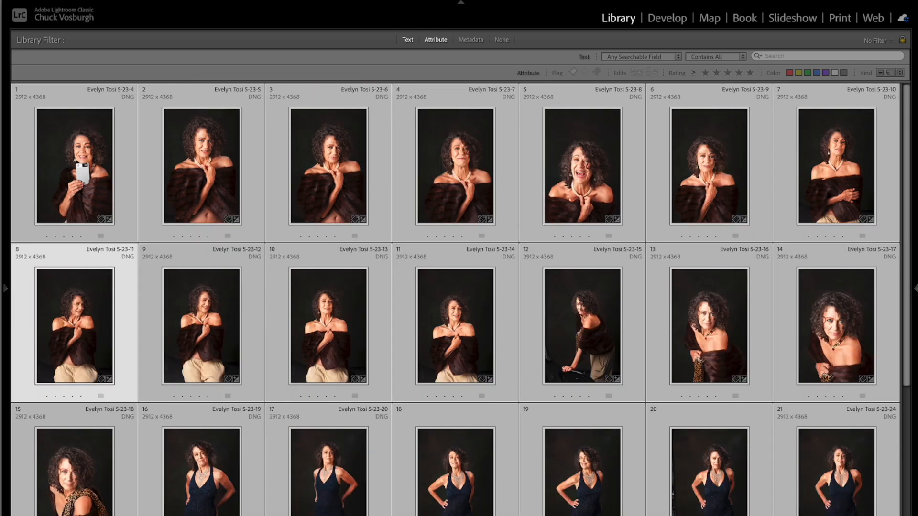
key("equal")
key("equal")
key("equal")
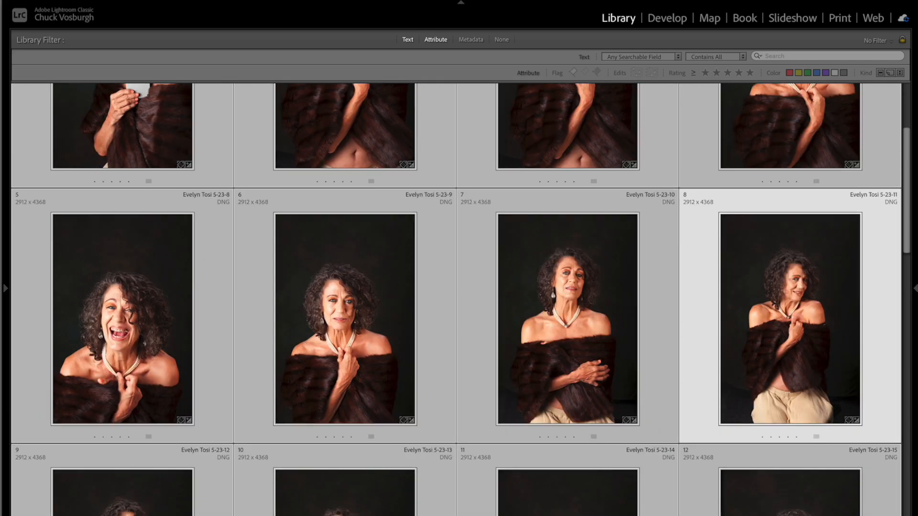
key("equal")
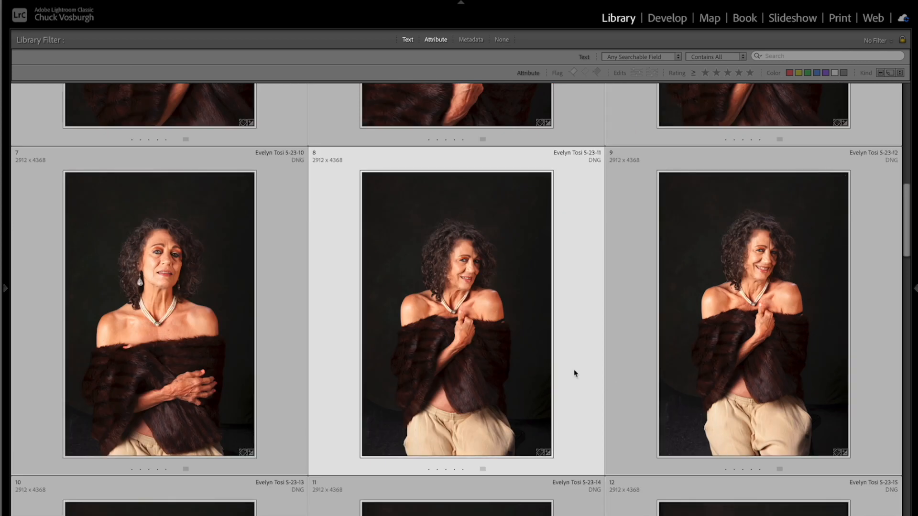
scroll(561, 369, "up", 5)
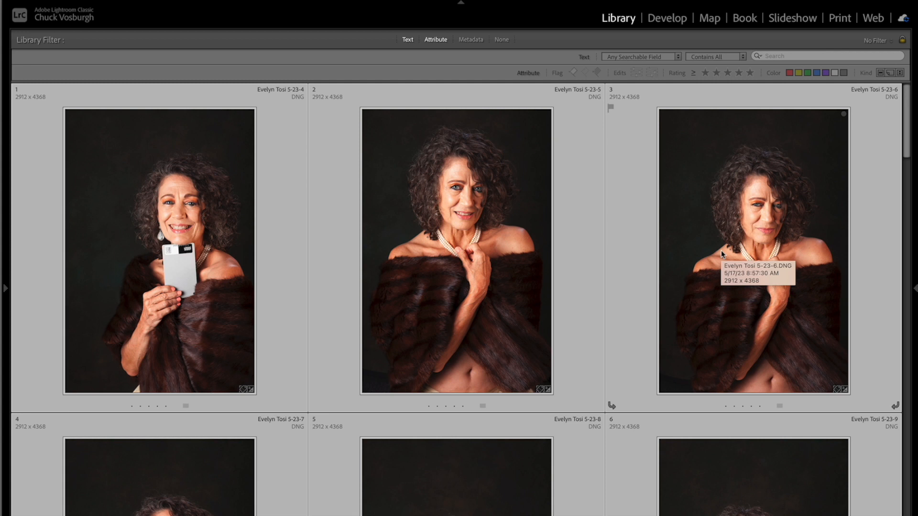
Step: Deselect all photos and give the laughing portrait, photo 5, a one-star rating
key("ctrl+d")
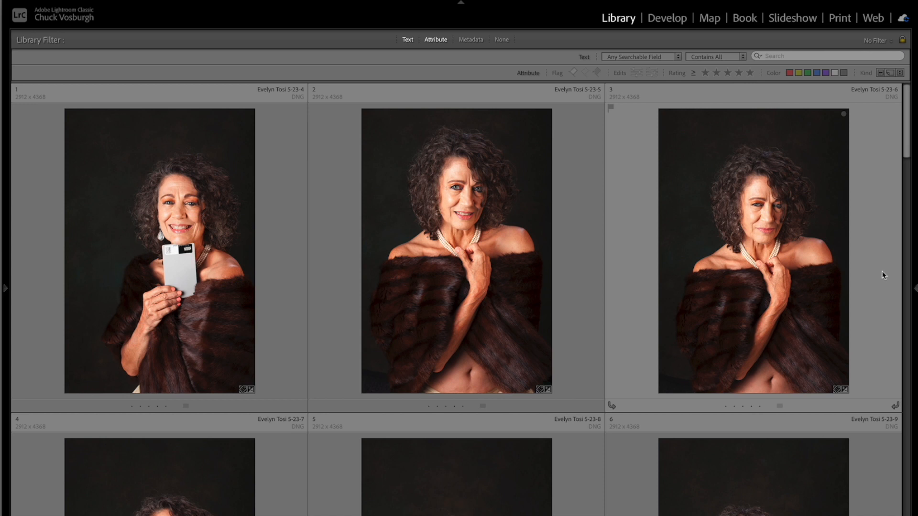
scroll(883, 275, "down", 2)
scroll(883, 275, "down", 4)
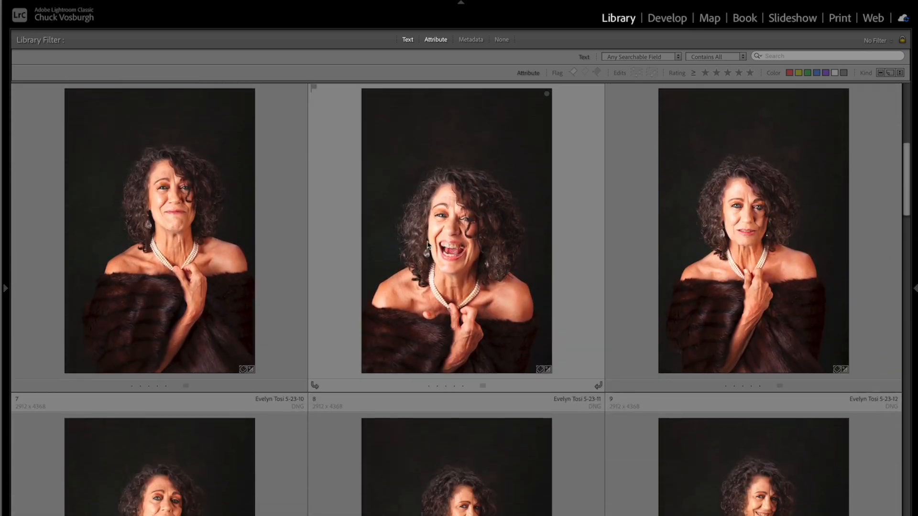
left_click(444, 244)
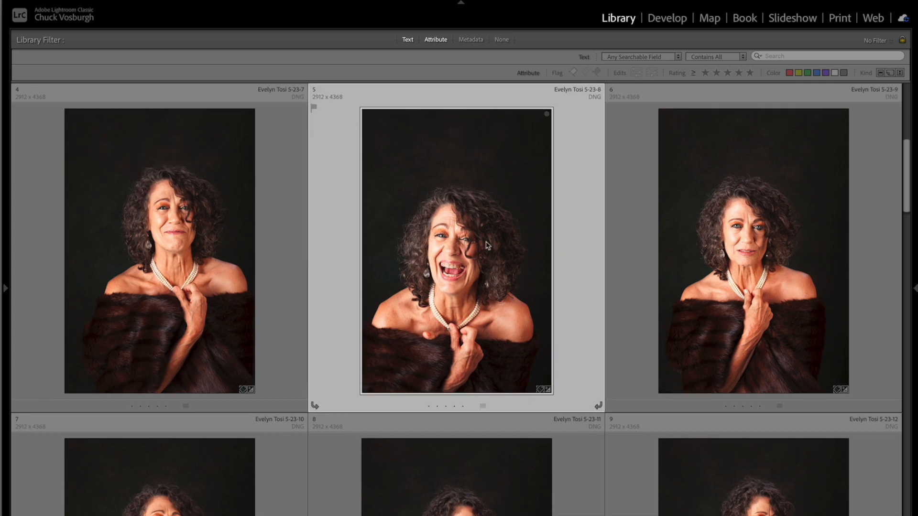
key("1")
Step: Compare photos 8 and 9 at enlarged size and give photo 9 a one-star rating
scroll(530, 289, "down", 5)
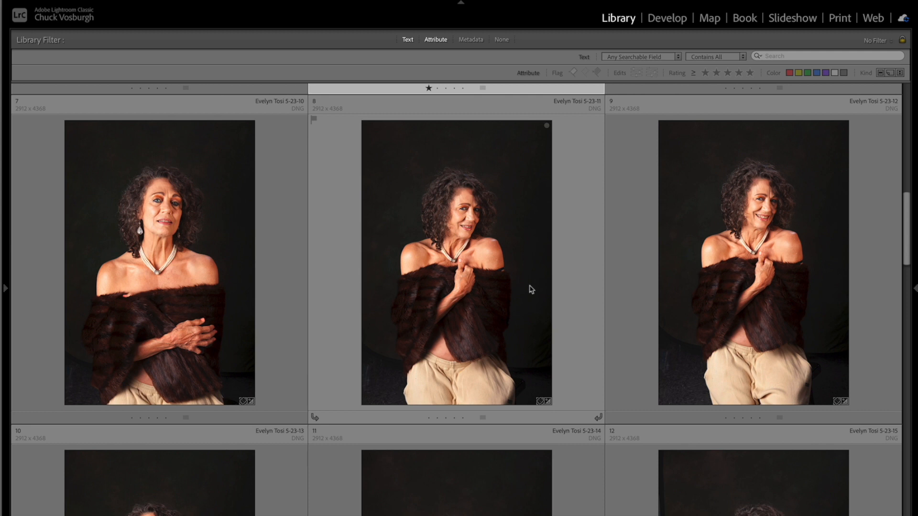
scroll(529, 289, "down", 1)
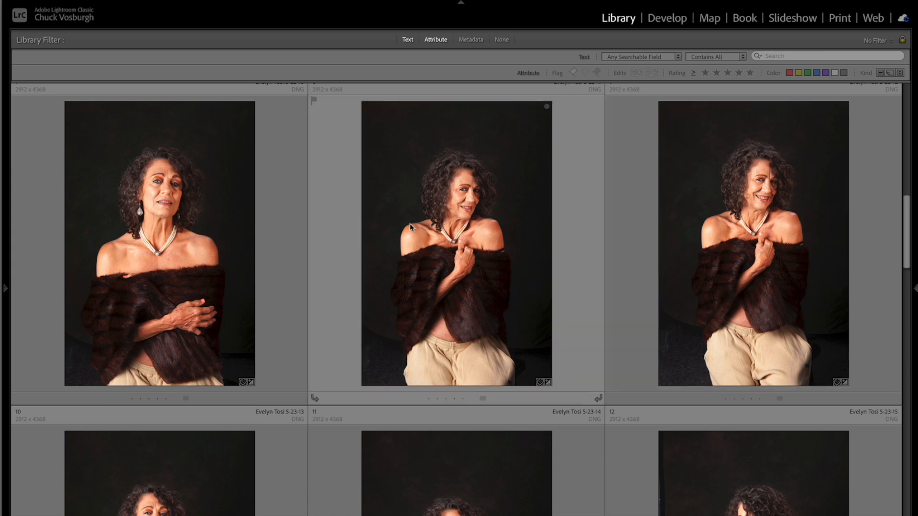
left_click(409, 225)
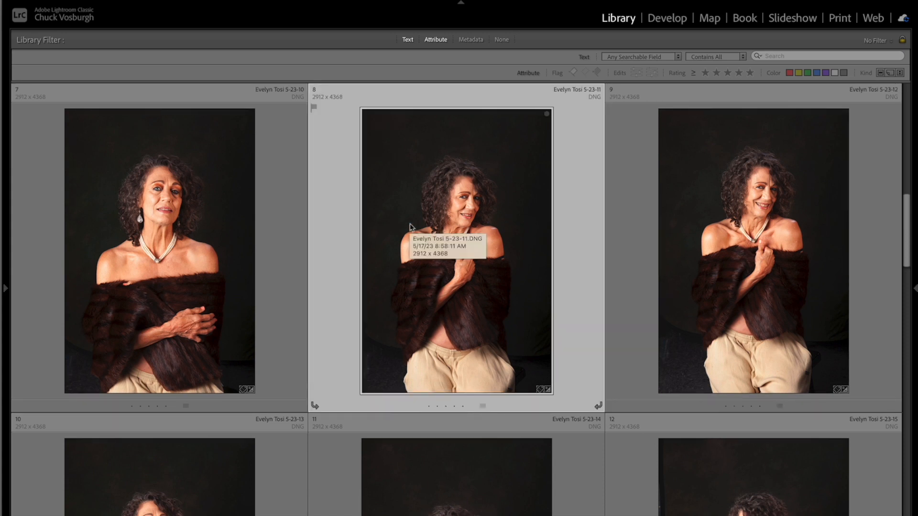
double_click(410, 225)
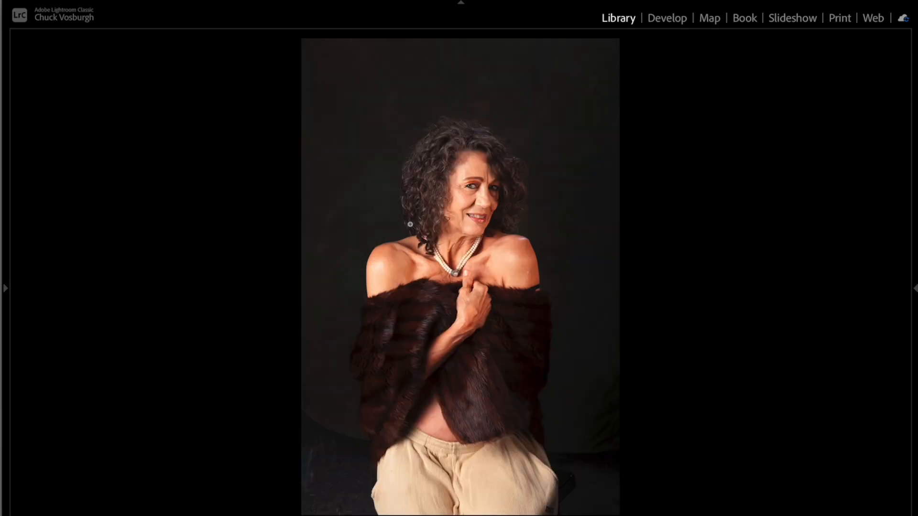
left_click(488, 213)
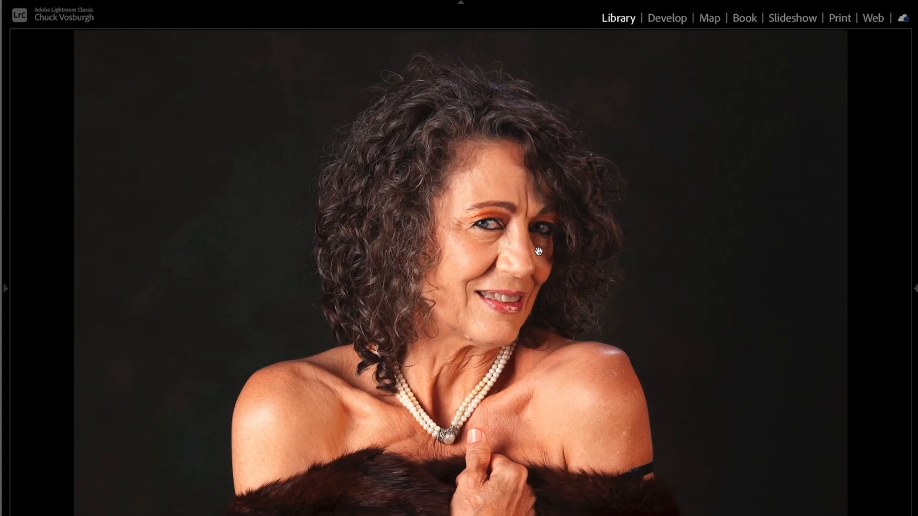
left_click(532, 252)
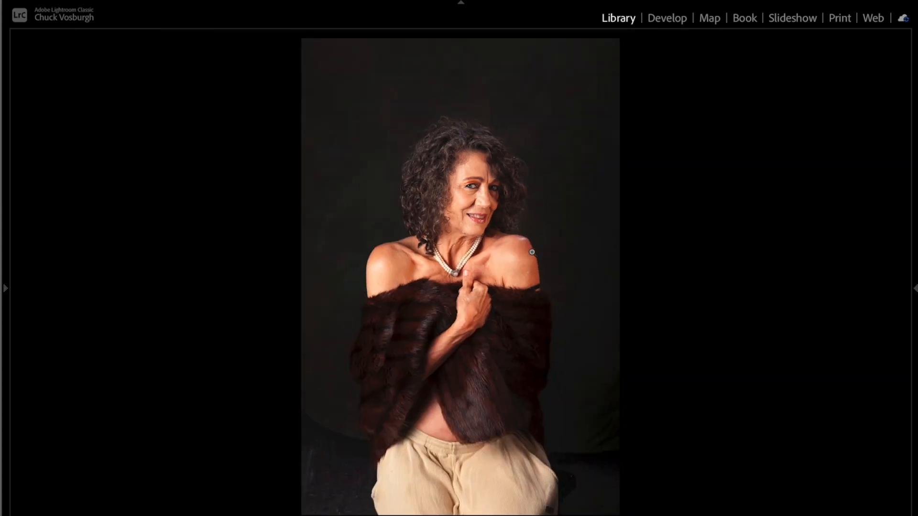
key("Right")
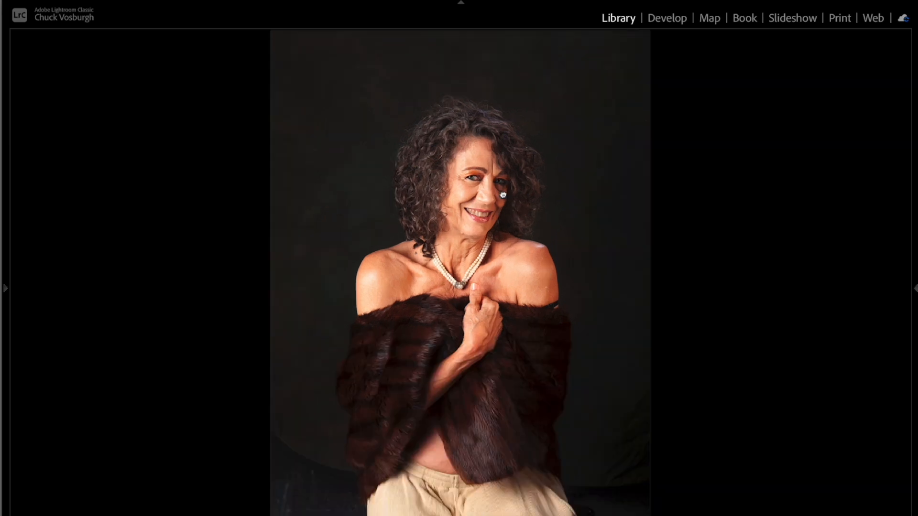
key("g")
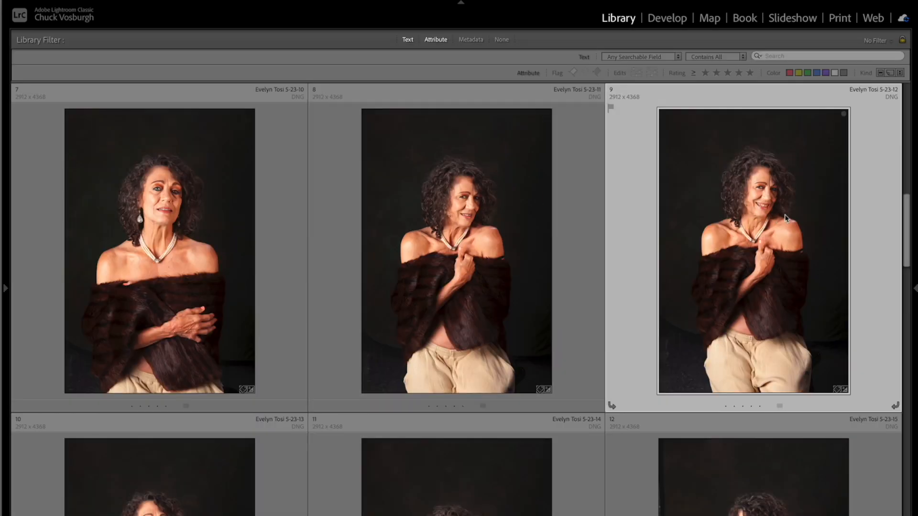
key("1")
Step: Give one-star ratings to photo 12, where she leans on the chair, and to photo 11 beside it
scroll(761, 225, "down", 3)
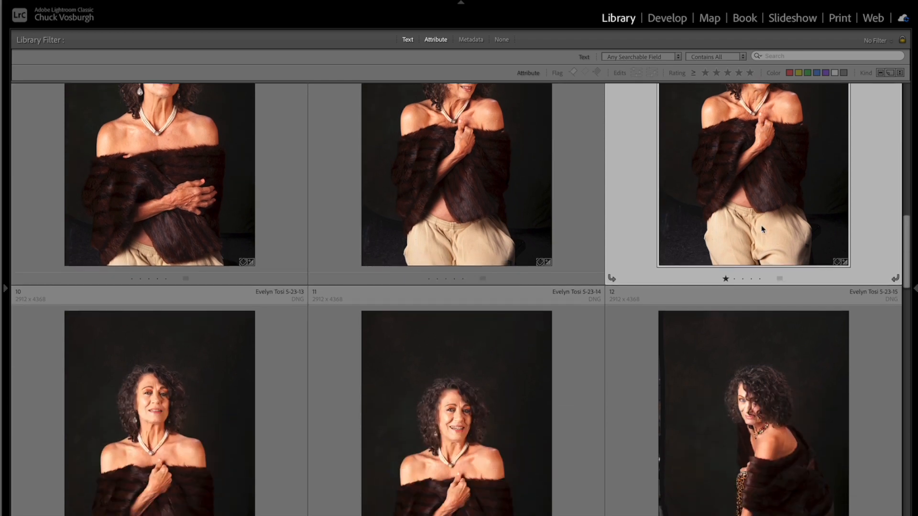
scroll(760, 229, "down", 3)
left_click(761, 232)
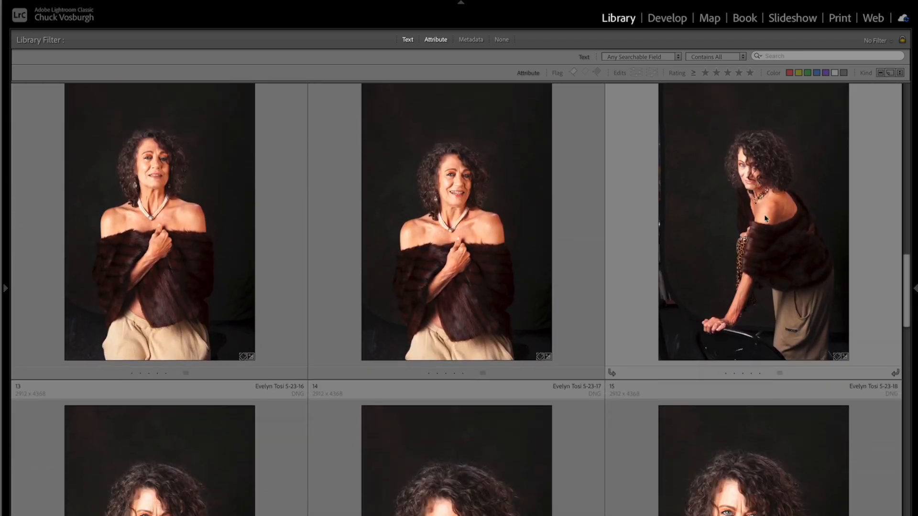
scroll(776, 213, "up", 1)
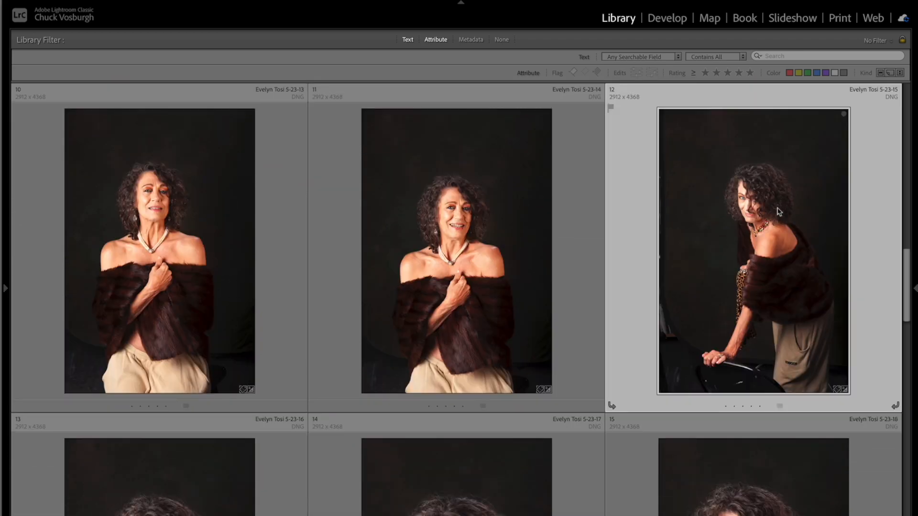
key("1")
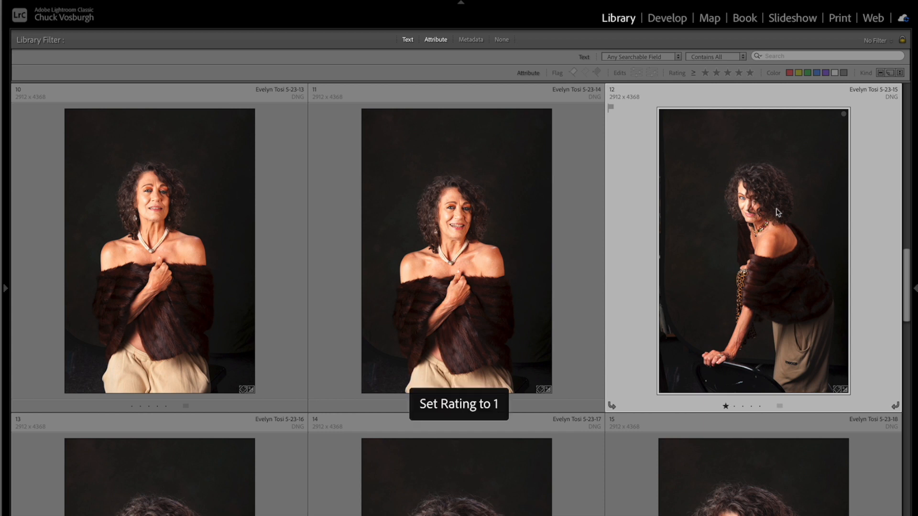
left_click(480, 238)
key("1")
Step: Give photo 14, the close portrait with the jewelled necklace and leopard scarf, a one-star rating
scroll(512, 234, "down", 3)
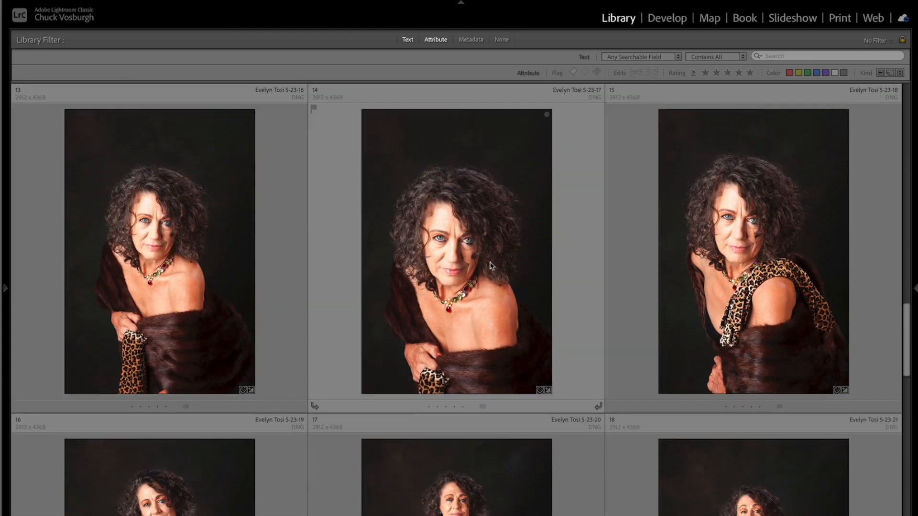
left_click(468, 260)
key("1")
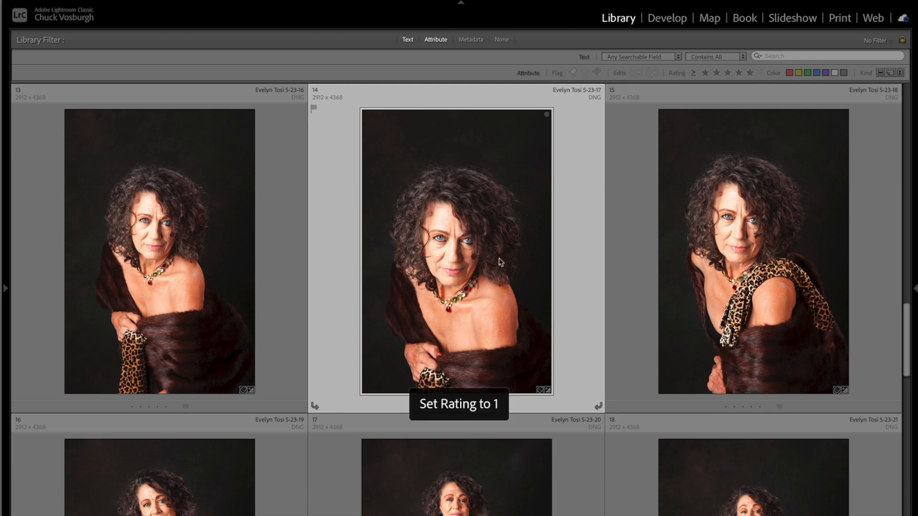
Step: Give photo 16, the blue sequined gown pose with the sparkling necklace, a one-star rating
scroll(499, 261, "down", 3)
scroll(500, 260, "down", 3)
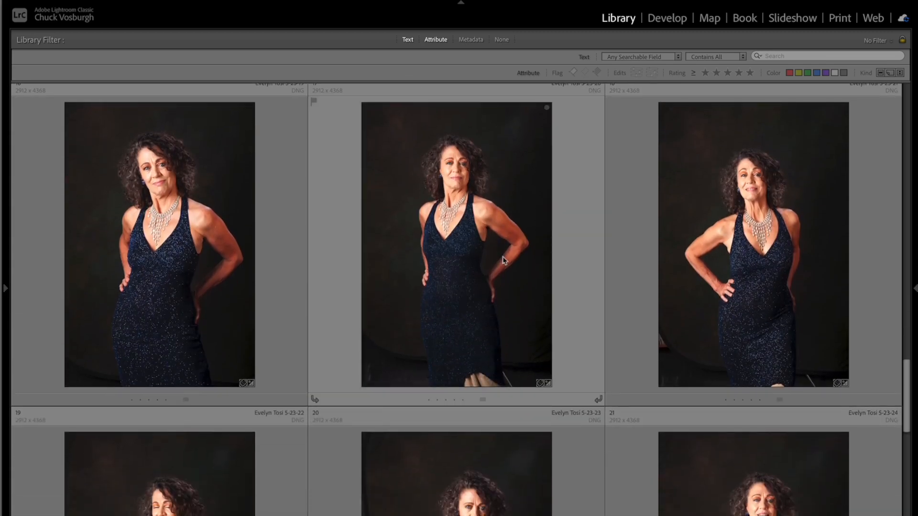
left_click(223, 228)
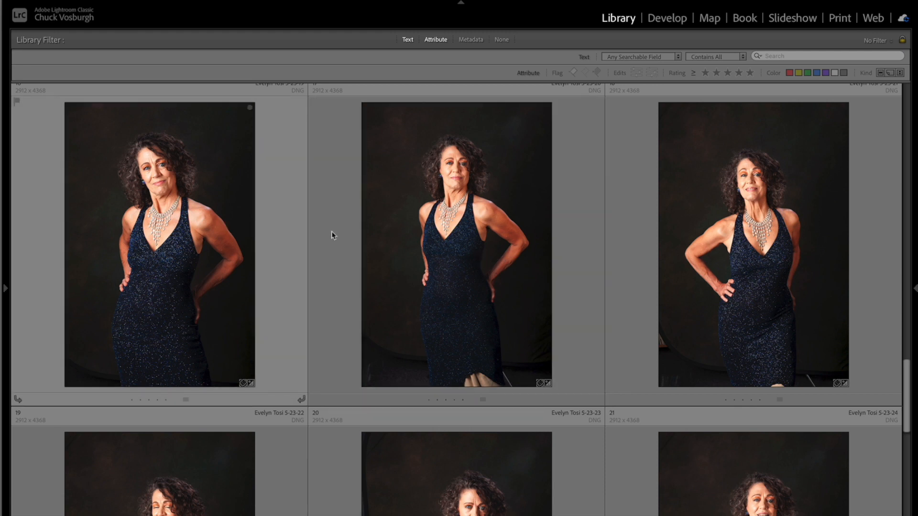
left_click(332, 233)
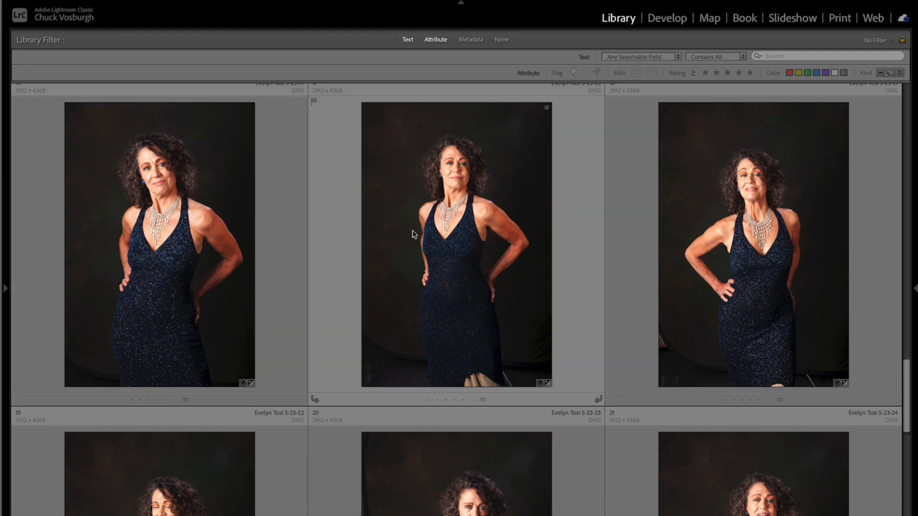
left_click(181, 234)
key("1")
Step: Give photo 21, the blue gown pose with both hands on her hips, a one-star rating
scroll(368, 257, "down", 4)
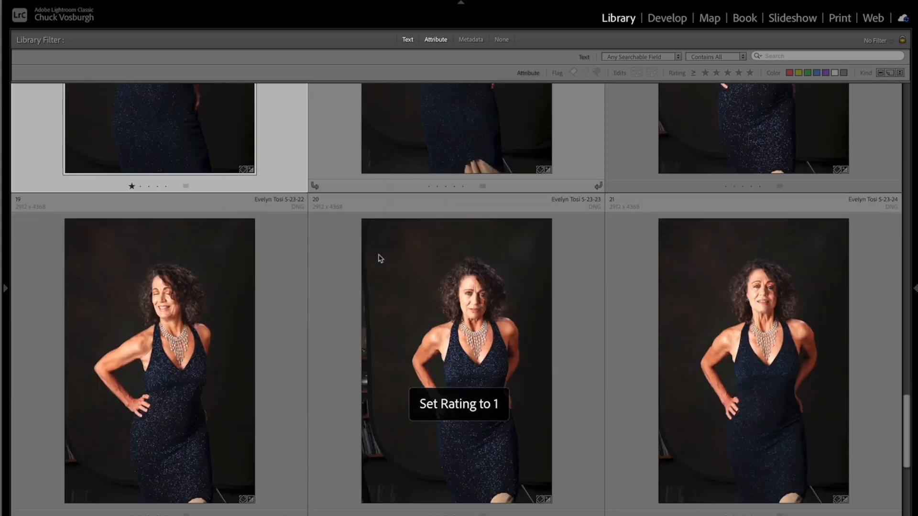
scroll(380, 259, "down", 3)
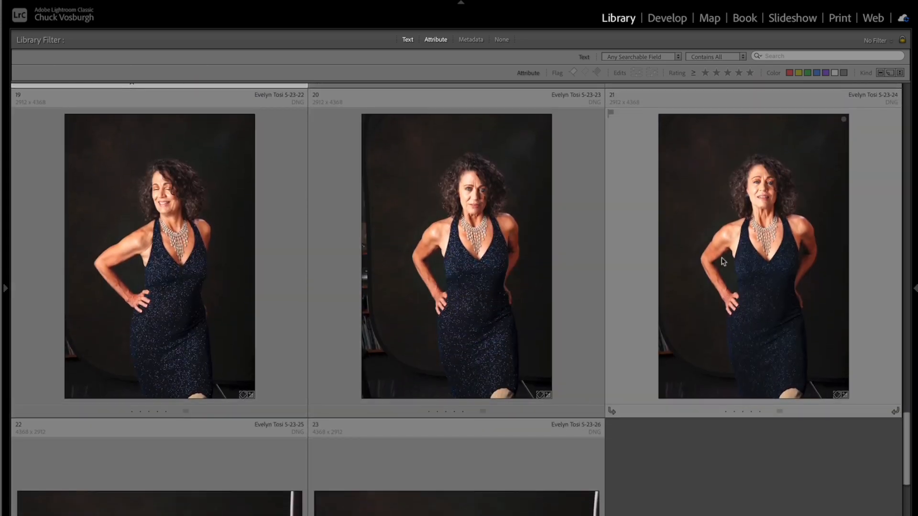
left_click(723, 261)
key("1")
Step: Filter the folder to show only photos rated one star or higher
scroll(662, 266, "down", 2)
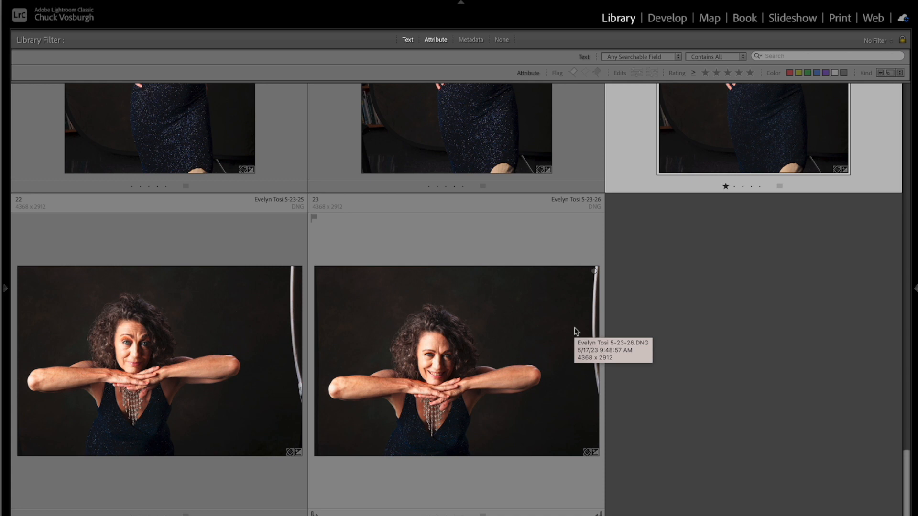
mouse_move(652, 513)
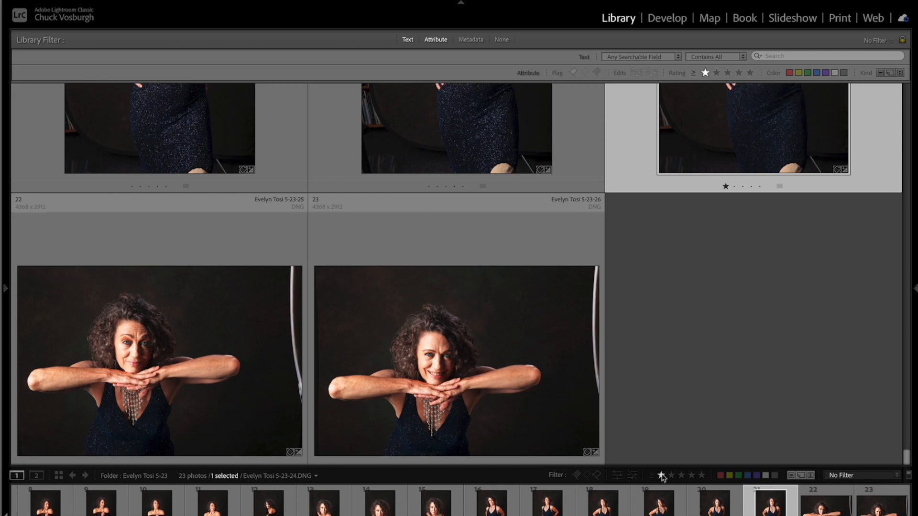
left_click(661, 476)
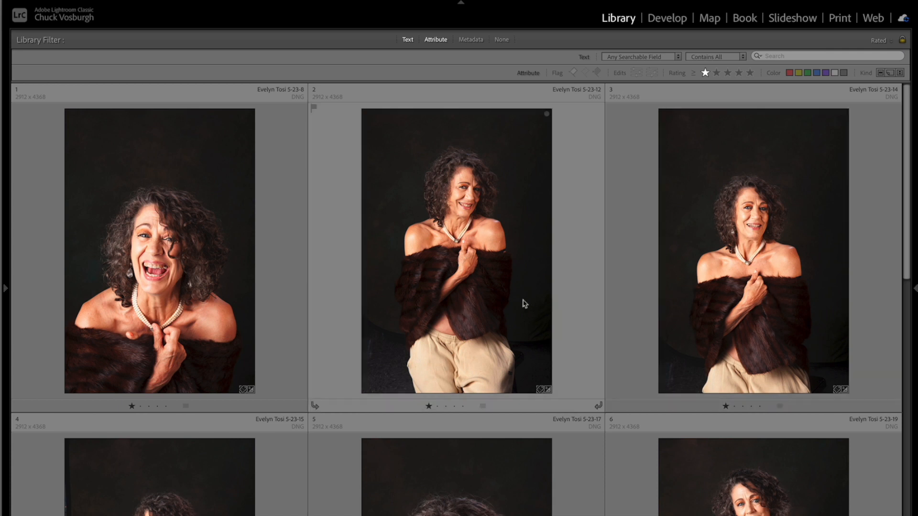
Step: Raise filtered photo 2, the smiling pose in the fur wrap, and photo 1, the laughing portrait, to two stars
left_click(504, 304)
key("2")
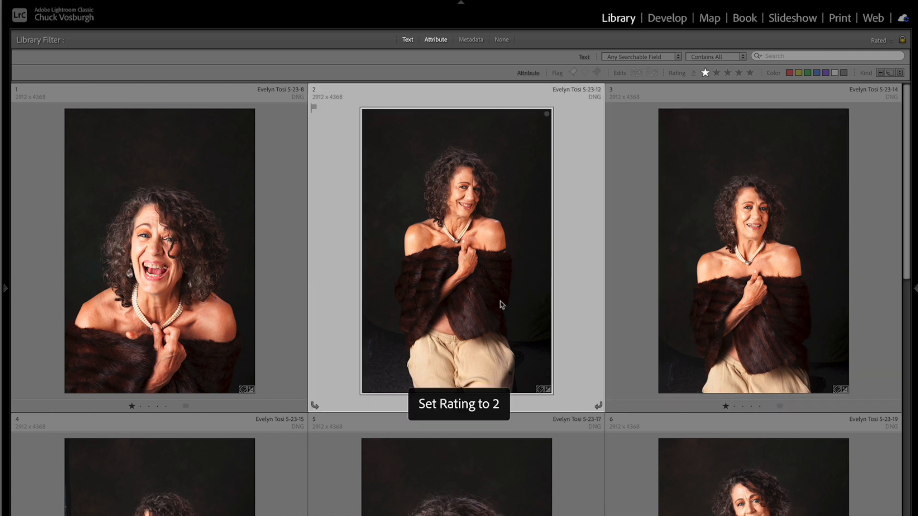
left_click(186, 320)
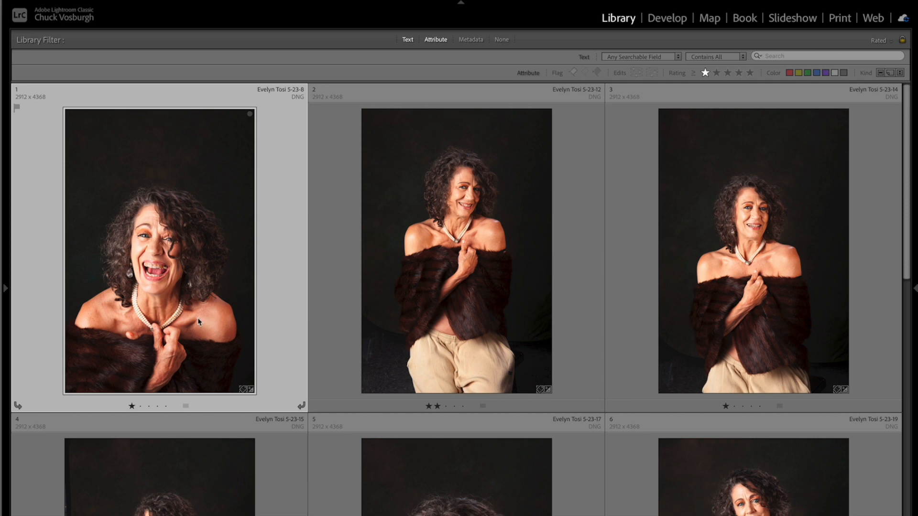
key("2")
Step: Raise filtered photo 5, the close portrait with the jewelled necklace and leopard scarf, to two stars
scroll(415, 324, "down", 1)
scroll(411, 321, "down", 5)
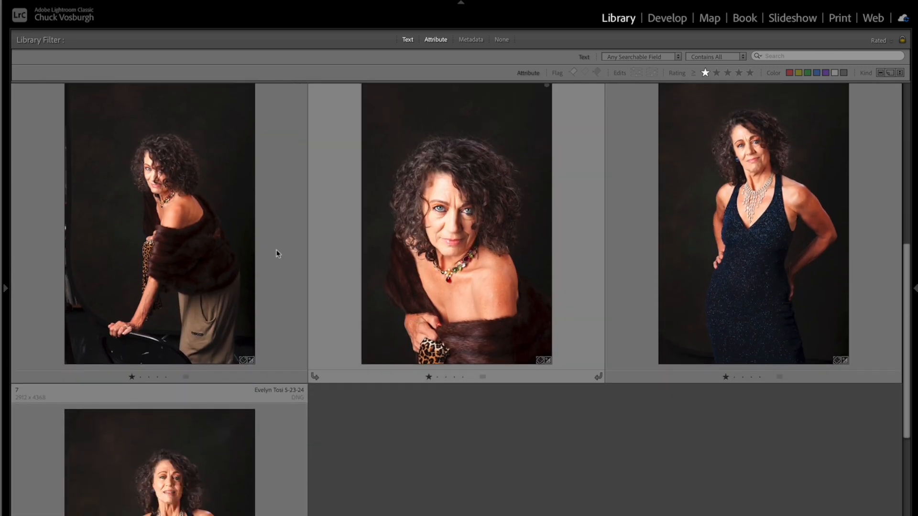
left_click(228, 254)
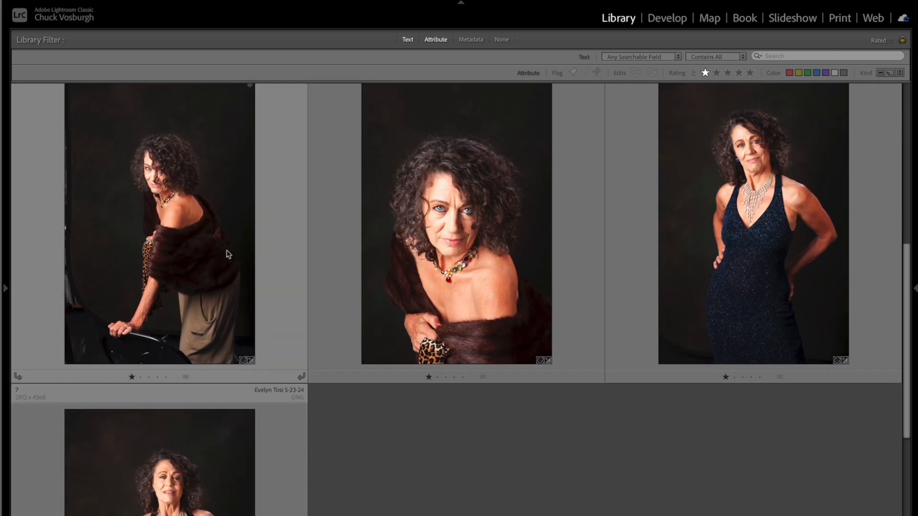
left_click(462, 267)
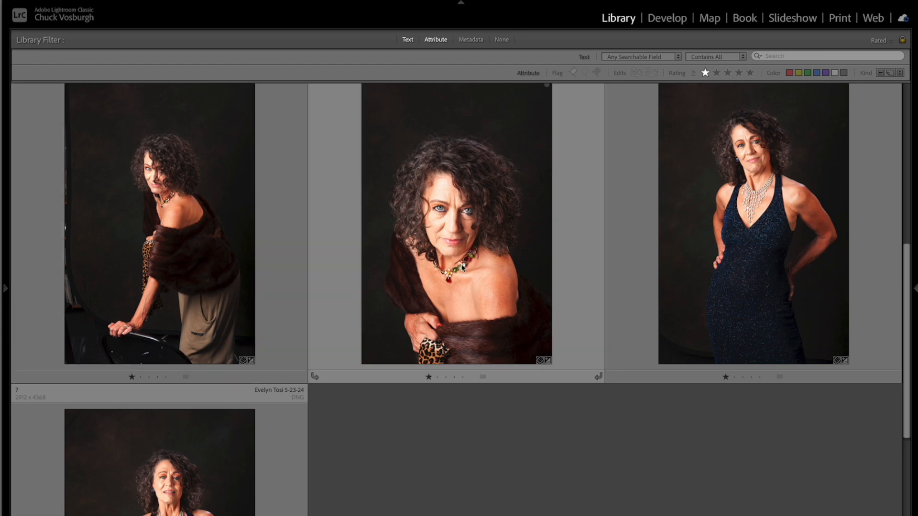
key("2")
Step: Raise filtered photo 6, the blue gown pose in the second row, to a two-star rating
scroll(454, 268, "down", 3)
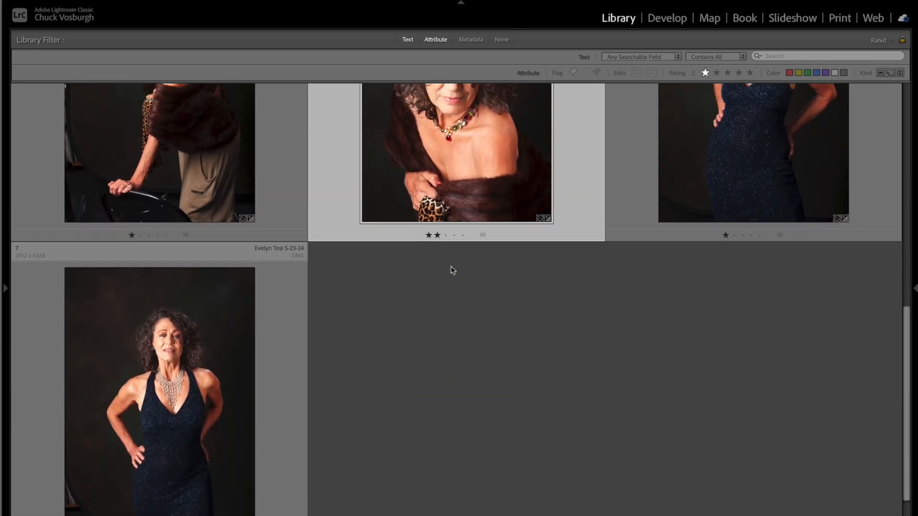
scroll(452, 271, "up", 2)
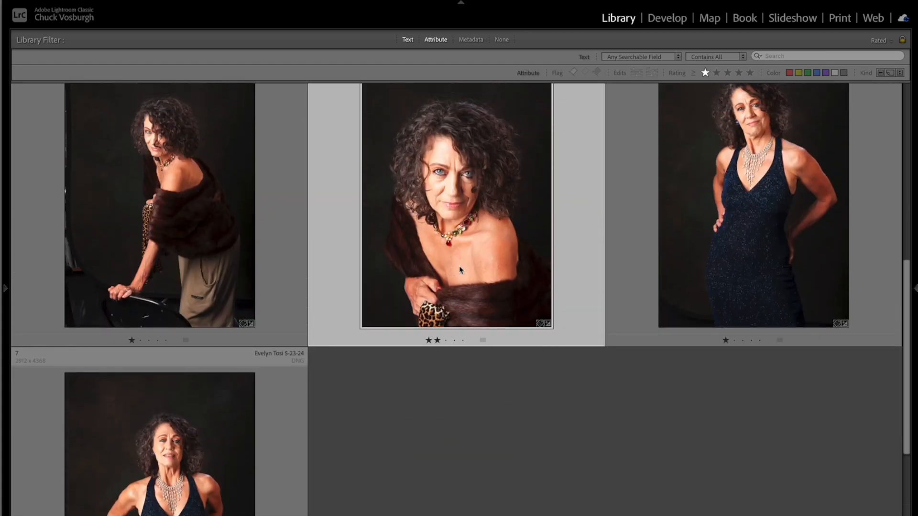
left_click(730, 240)
key("2")
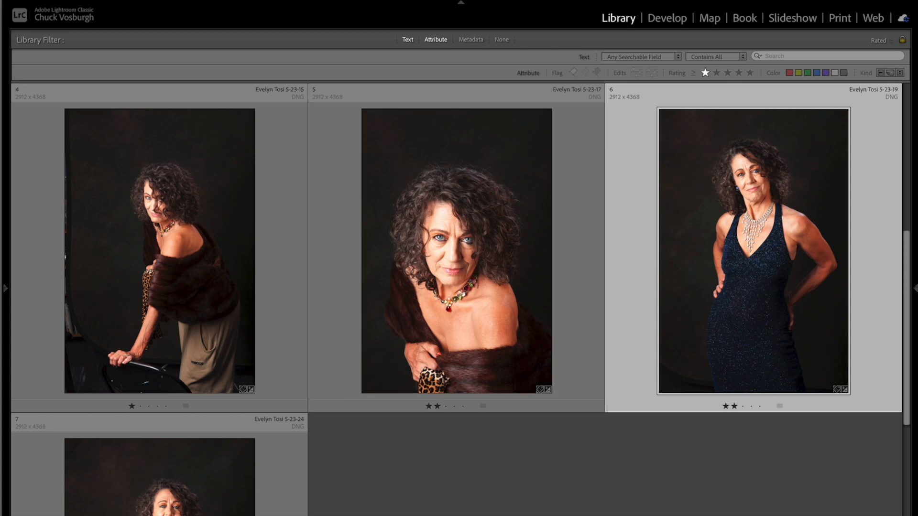
Step: Narrow the rating filter to two stars and higher and look over the remaining photos
mouse_move(603, 506)
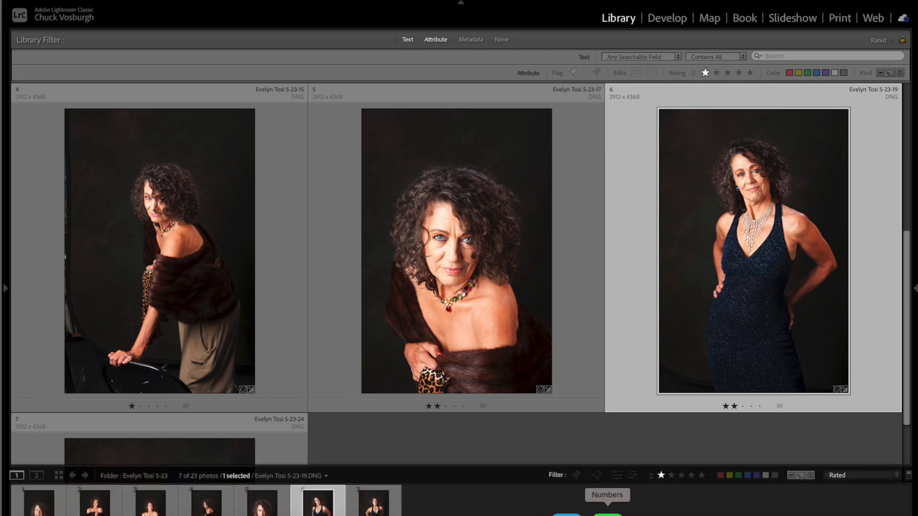
left_click(671, 476)
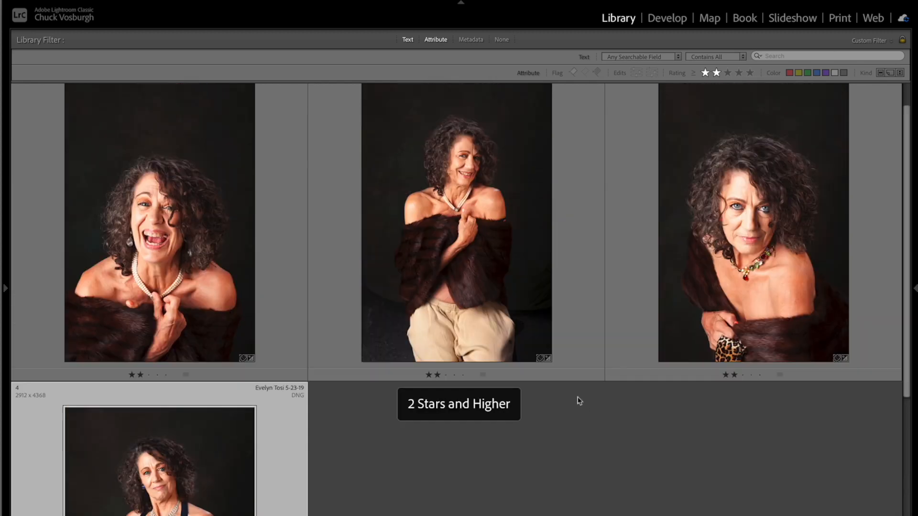
scroll(579, 401, "down", 3)
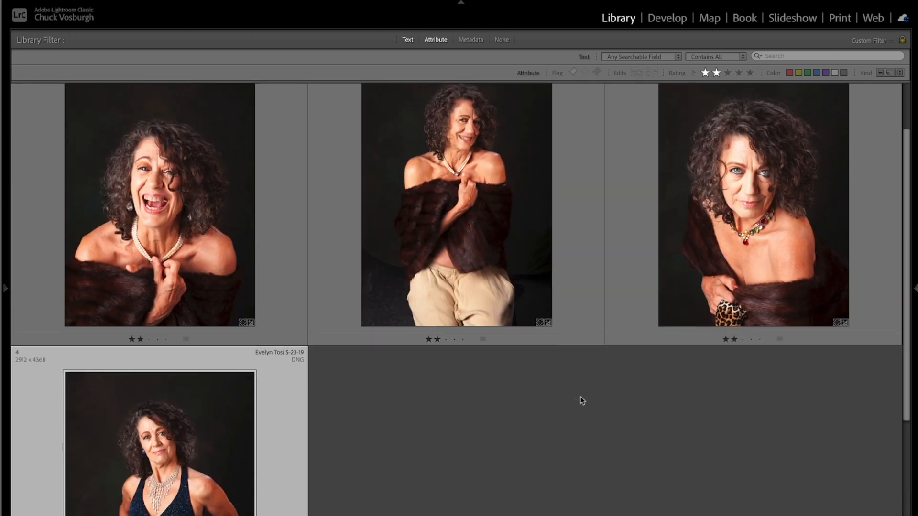
scroll(579, 399, "up", 1)
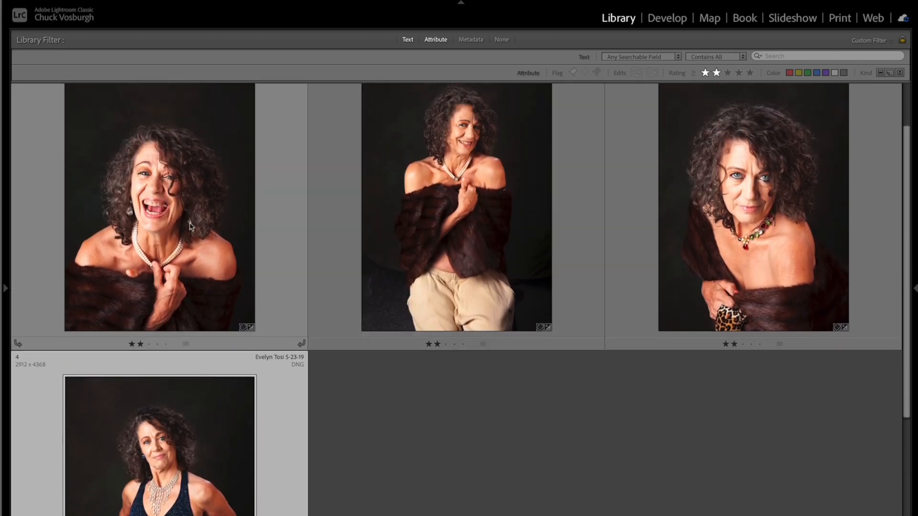
scroll(248, 436, "down", 1)
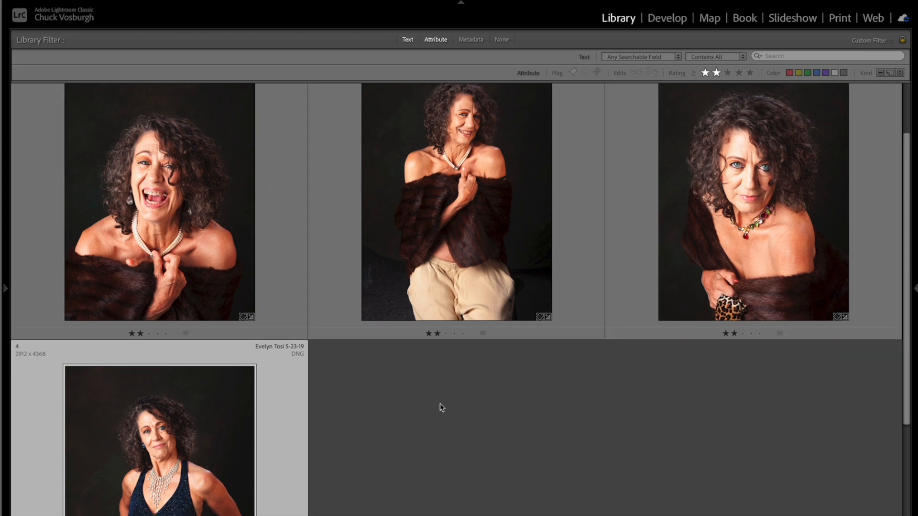